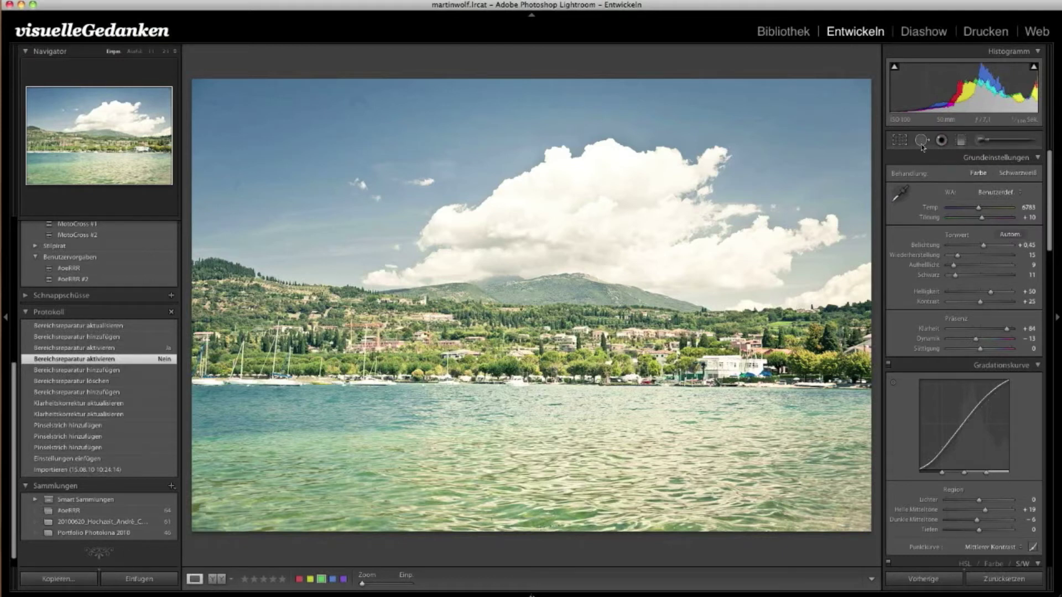
Step: Switch to Spot Removal at size 75, nudging opacity to 97 and back to 100
key("q")
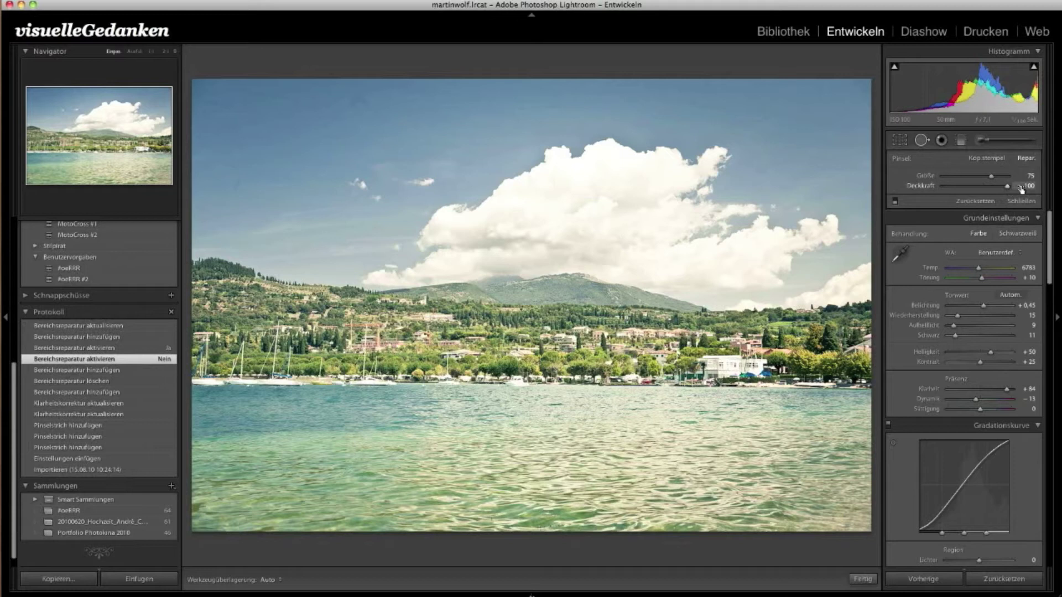
left_click_drag(1006, 187, 1004, 187)
left_click_drag(1006, 190, 1015, 189)
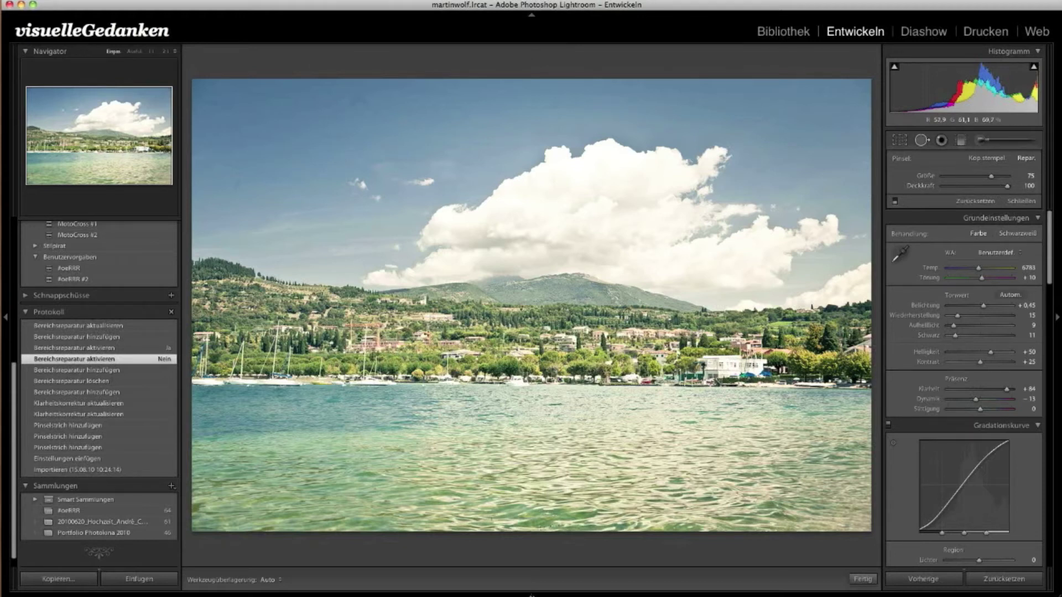
Step: Zoom to 1:1 on the sky and heal a dust spot with a size-55 spot sampled from nearby sky
key("z")
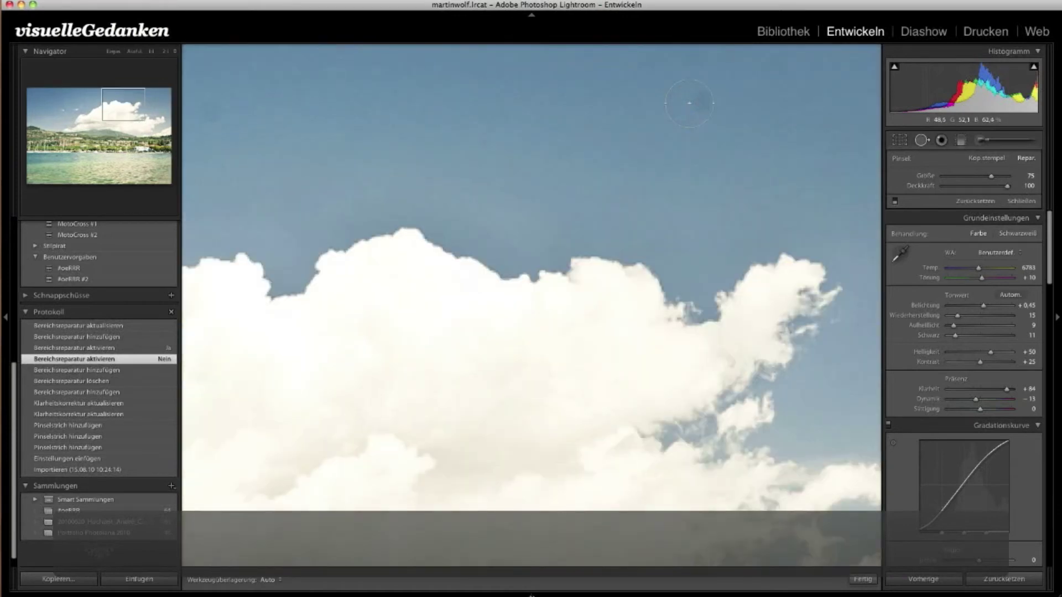
left_click_drag(669, 198, 670, 202)
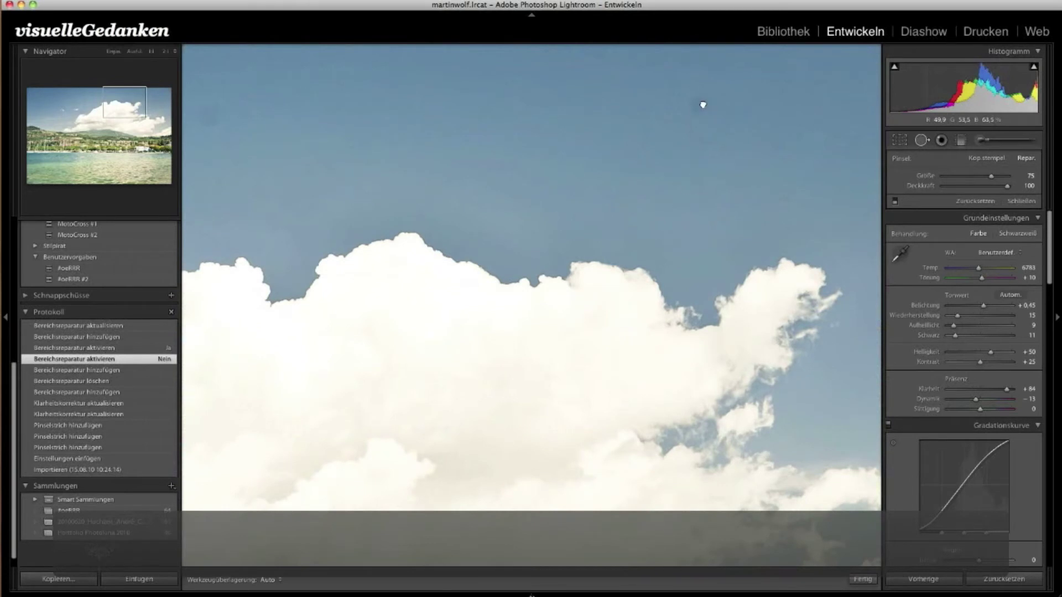
left_click_drag(703, 105, 641, 200)
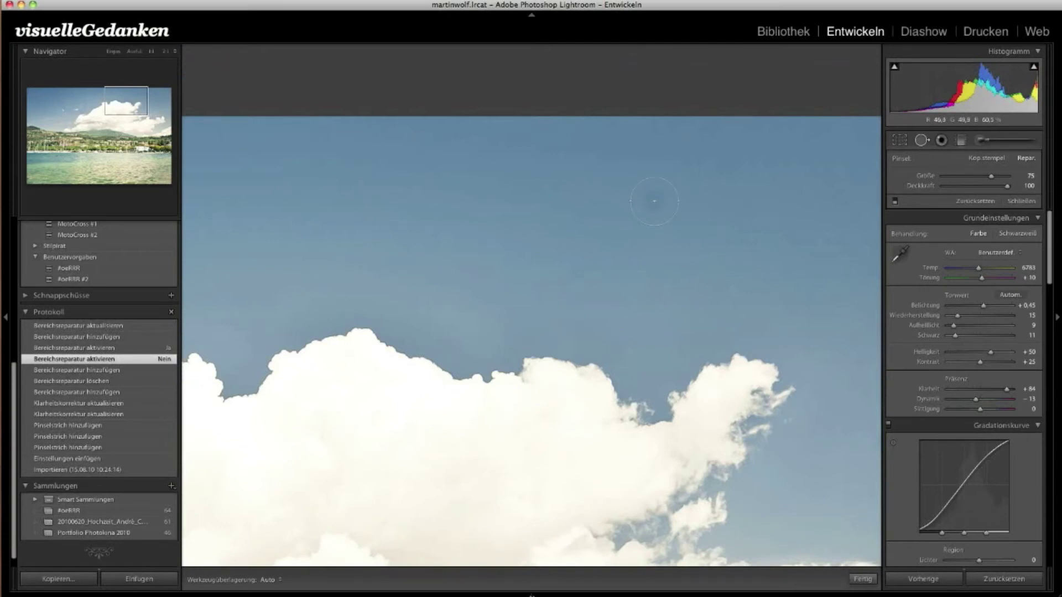
scroll(653, 202, "down", 3)
scroll(654, 202, "down", 3)
left_click_drag(653, 199, 706, 199)
left_click_drag(652, 200, 706, 199)
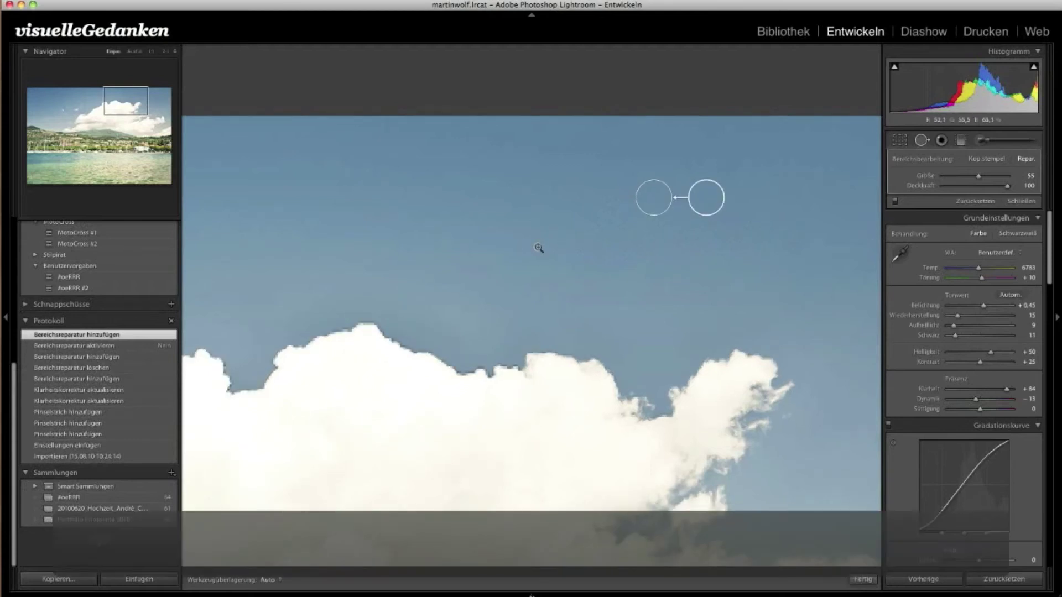
Step: Fit the whole photo in view and toggle spot removal off and on to compare
key("z")
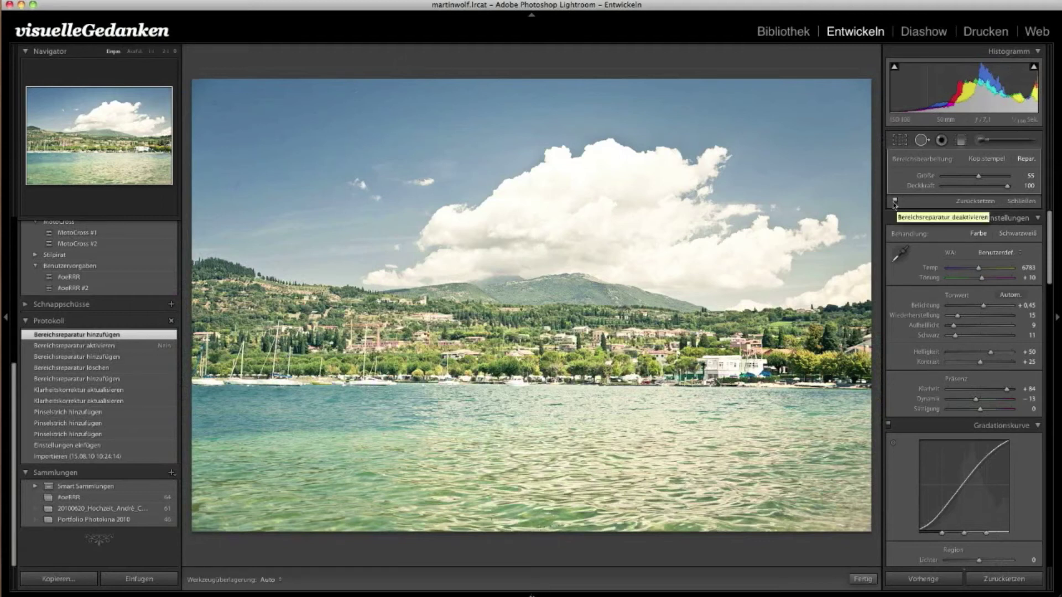
left_click(894, 203)
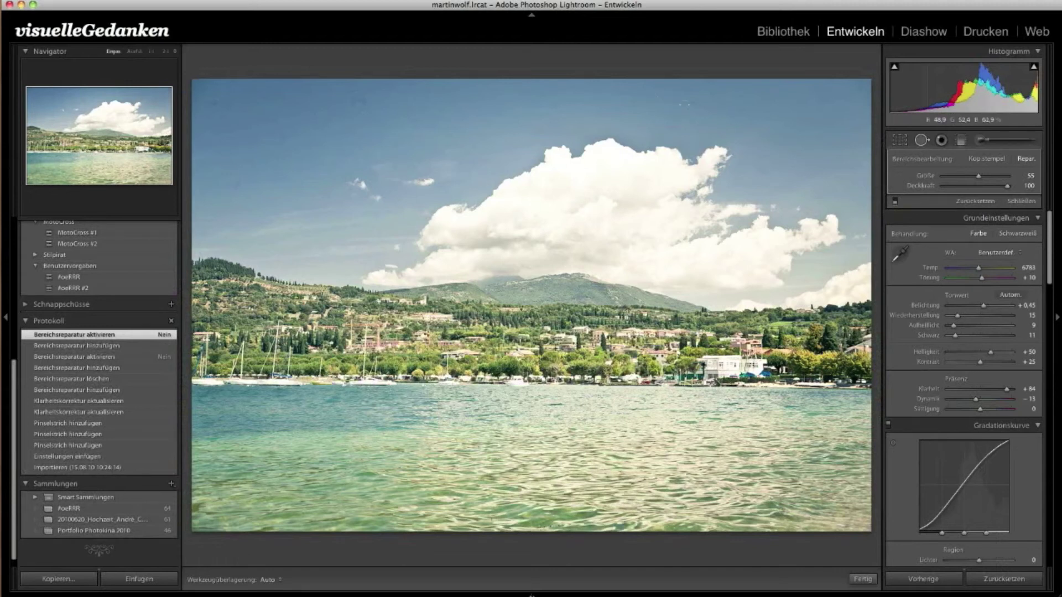
left_click(894, 203)
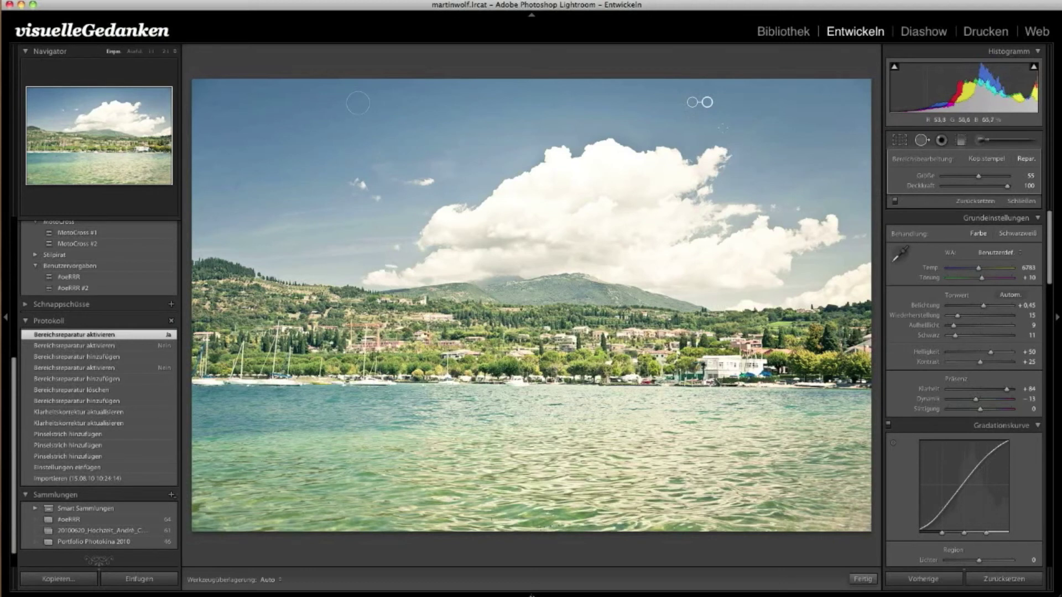
Step: Zoom into the upper sky and heal further dust spots, including one near the top edge at size 63
key("z")
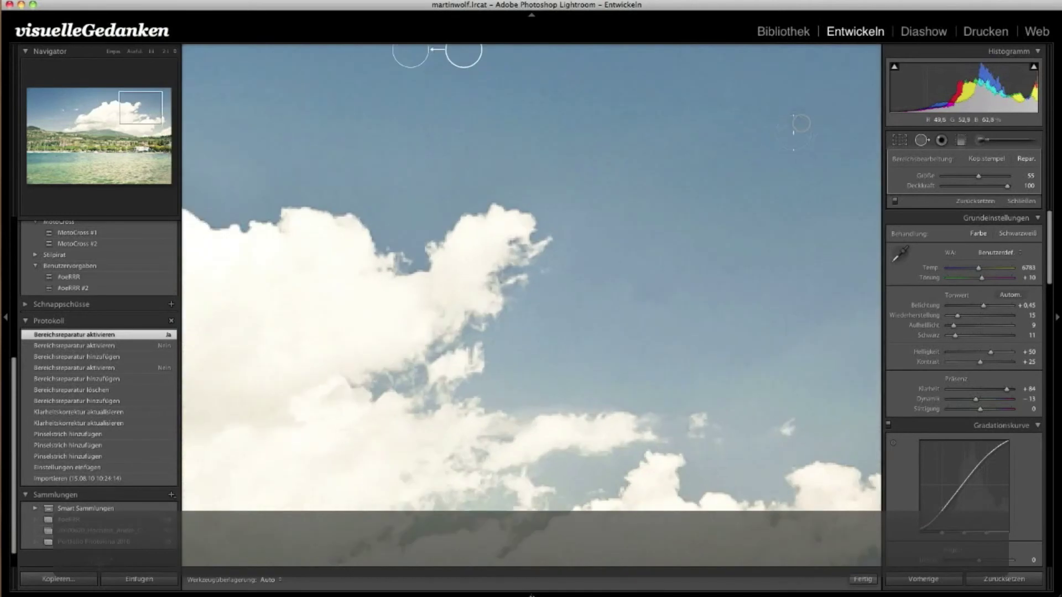
left_click_drag(799, 122, 751, 115)
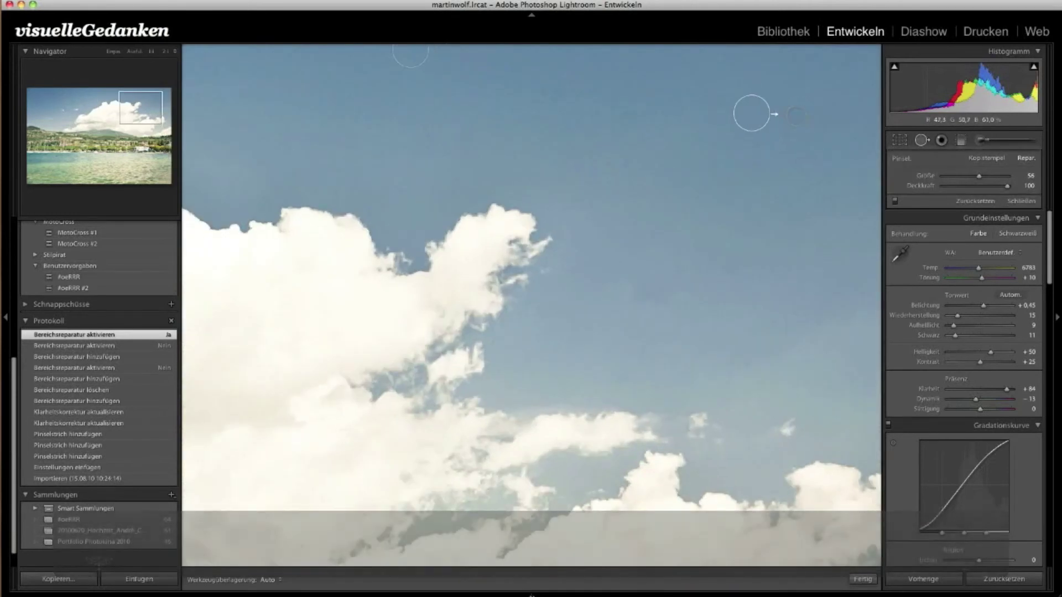
left_click(751, 115)
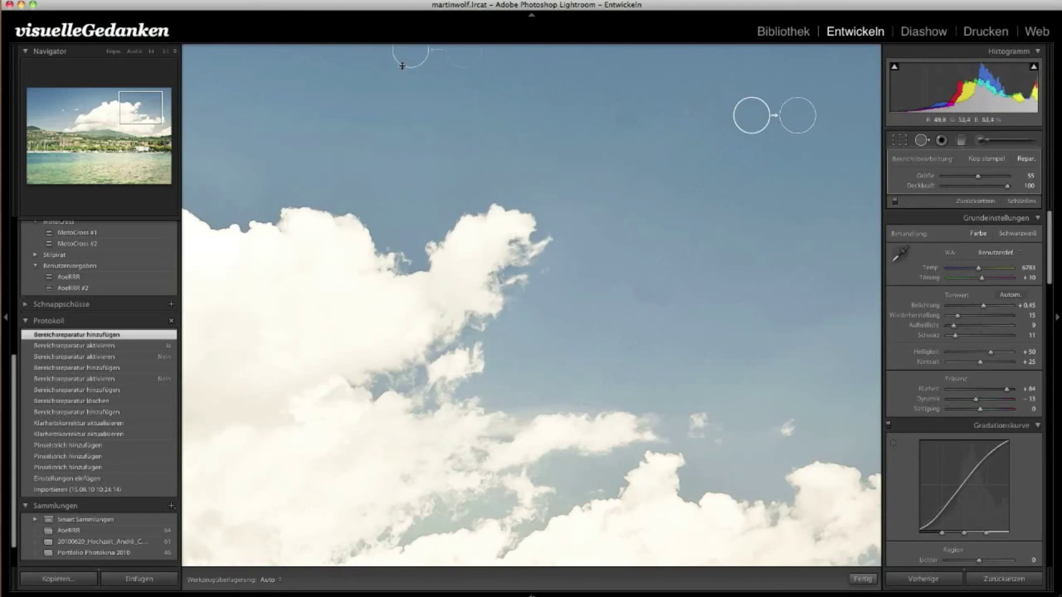
left_click(401, 67)
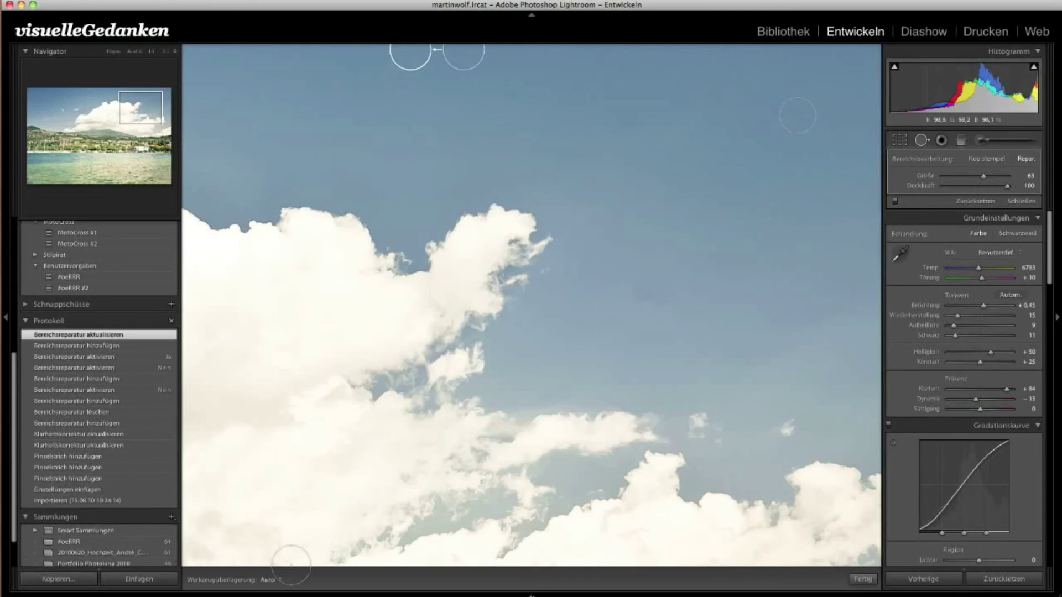
left_click(271, 580)
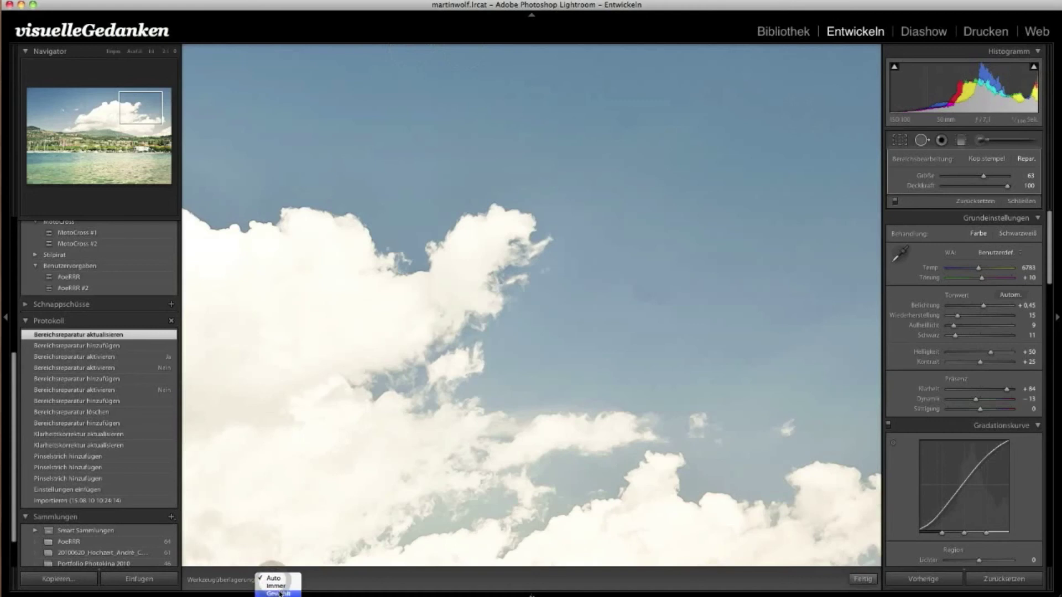
left_click(278, 586)
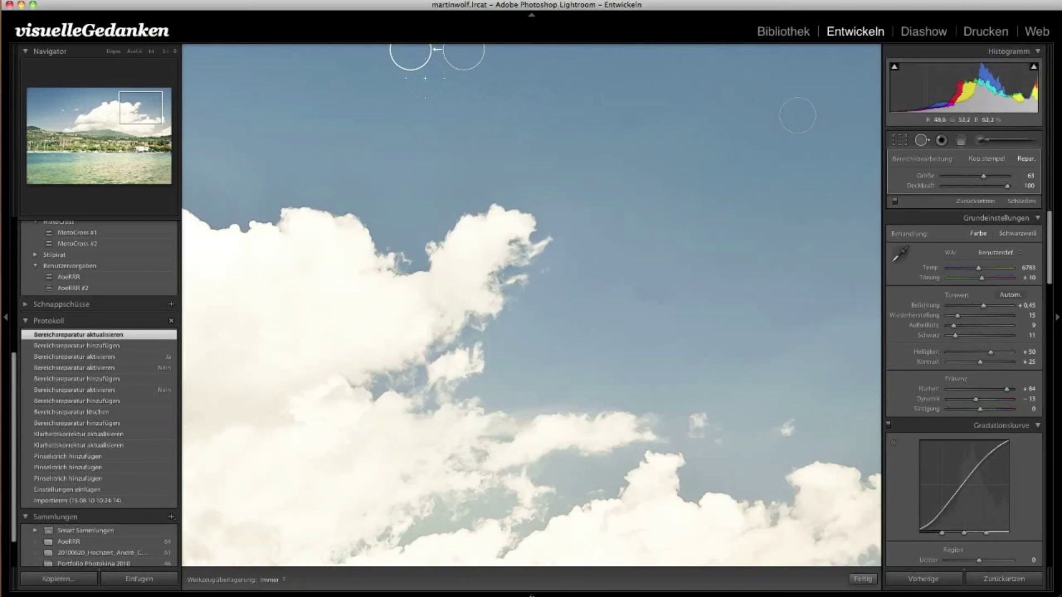
left_click(282, 579)
left_click(284, 588)
left_click_drag(450, 107, 450, 212)
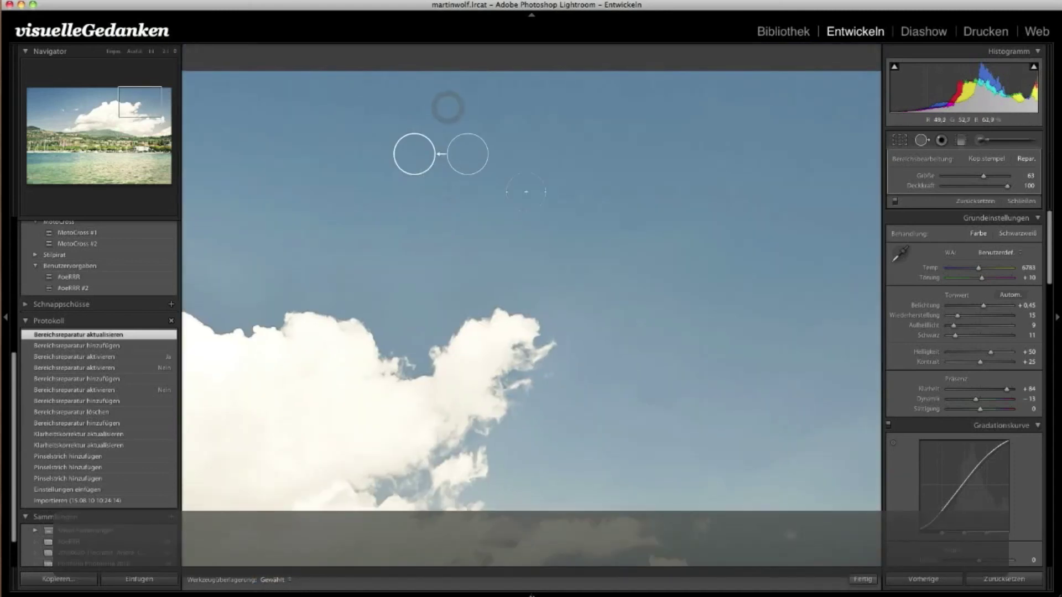
left_click(275, 579)
left_click(286, 583)
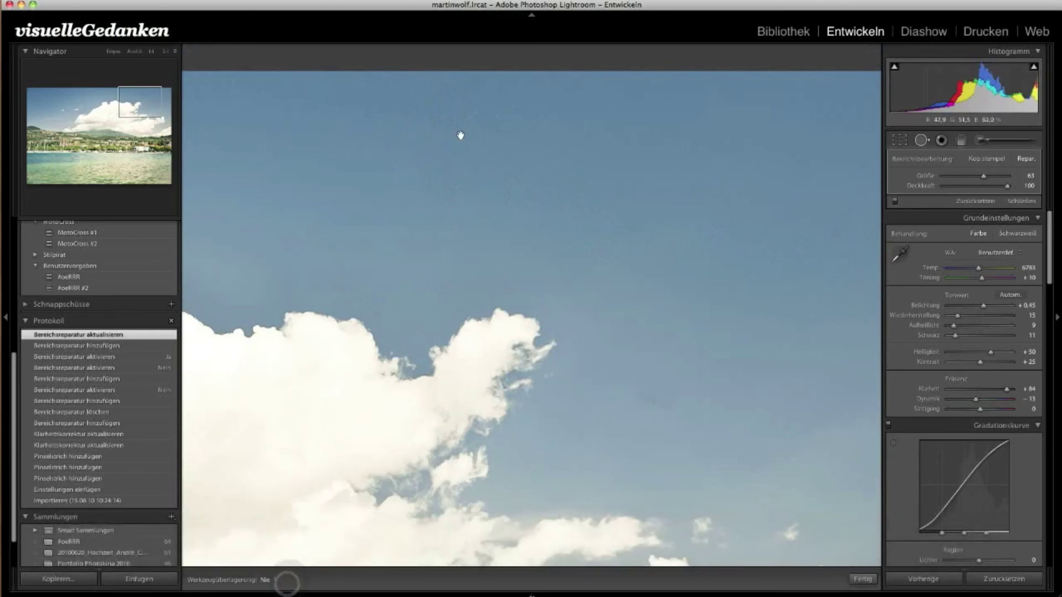
mouse_move(551, 236)
left_mouse_down()
mouse_move(649, 203)
mouse_move(562, 230)
left_mouse_up()
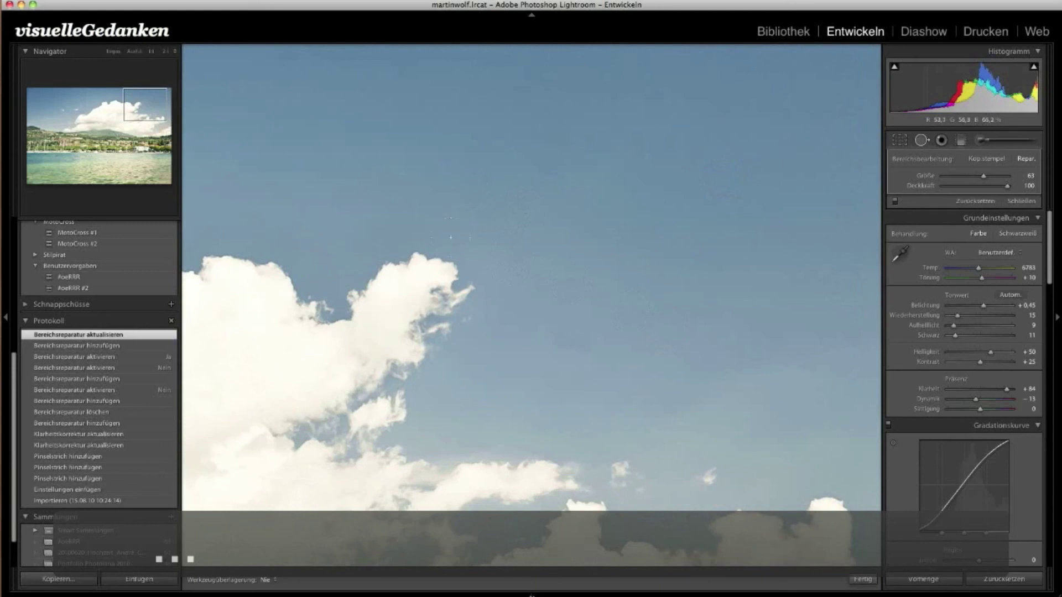
left_click(267, 579)
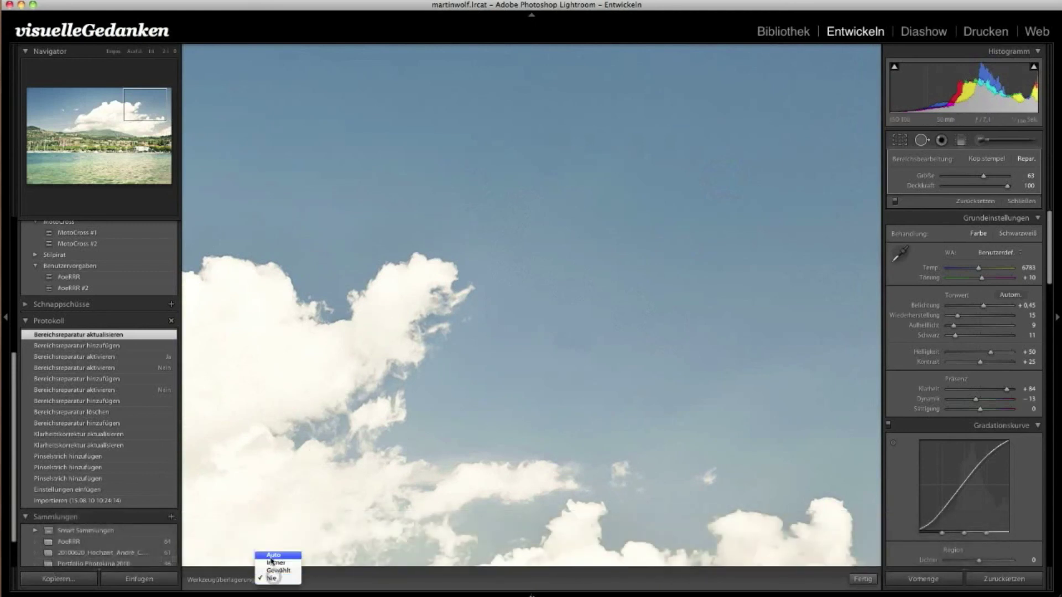
left_click(273, 556)
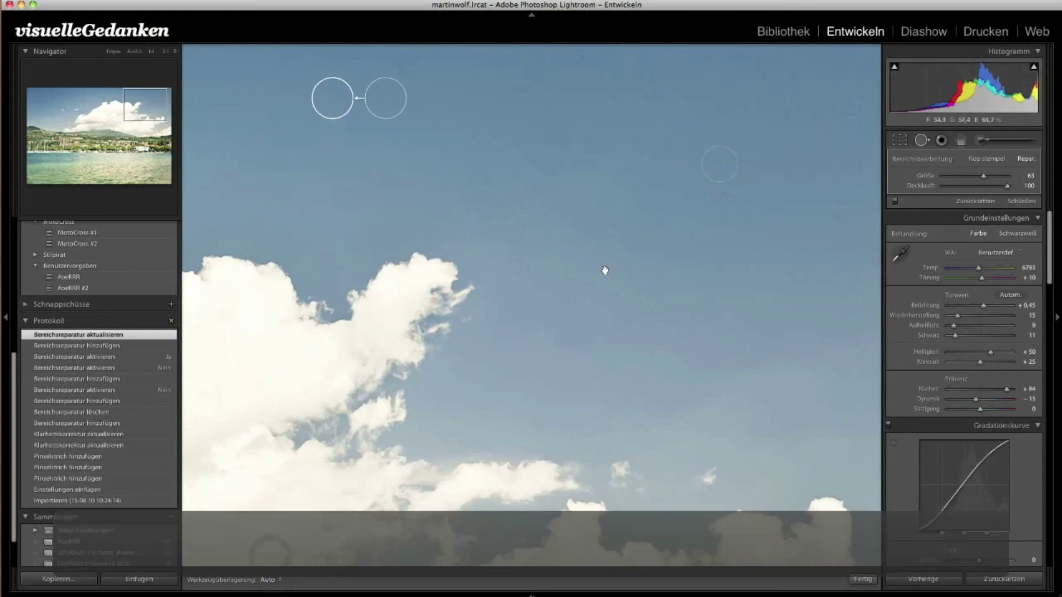
left_click(605, 271)
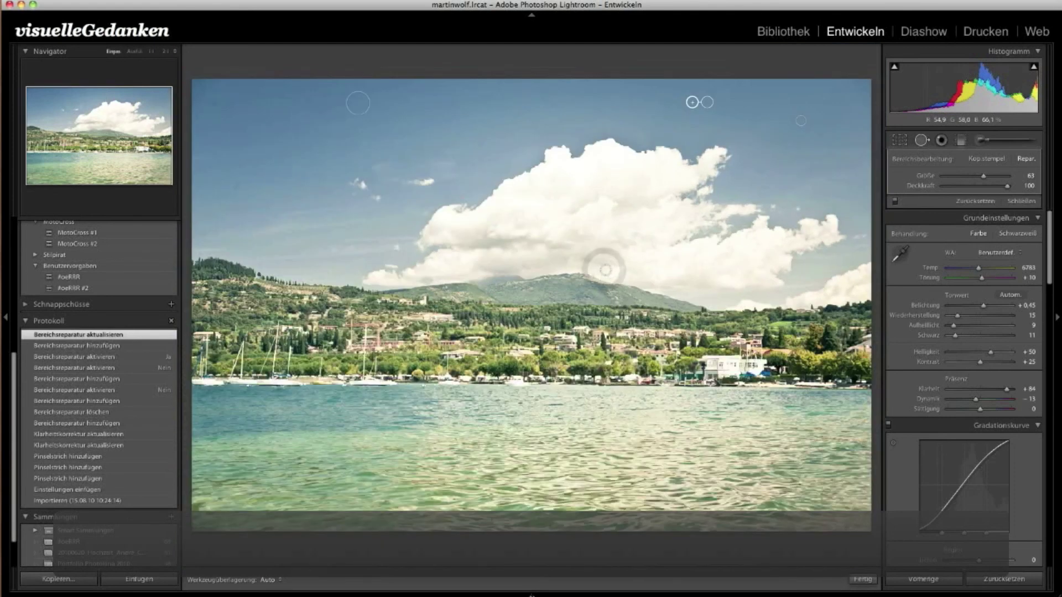